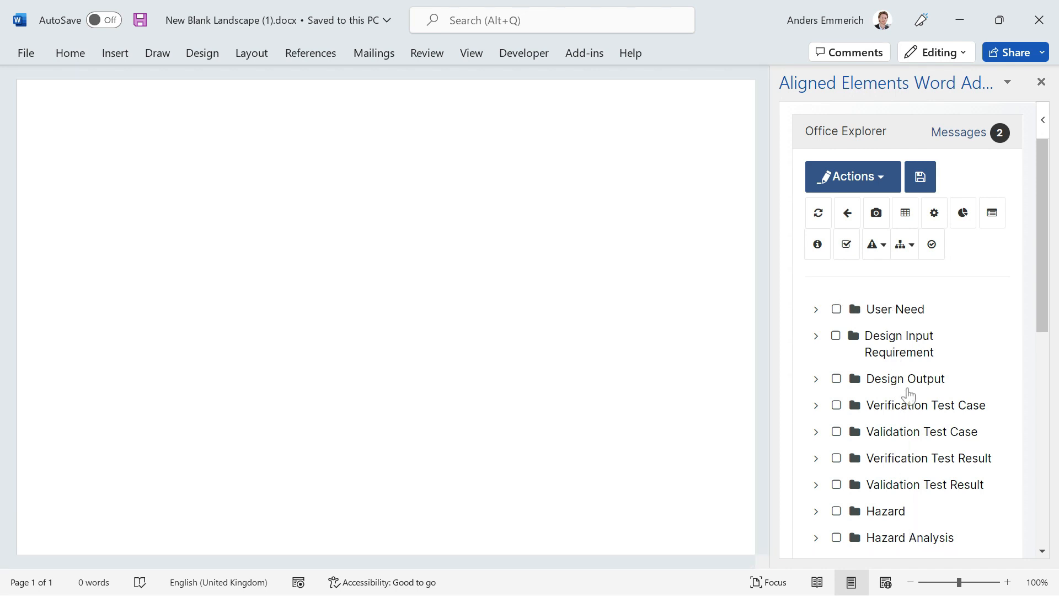
pyautogui.click(881, 185)
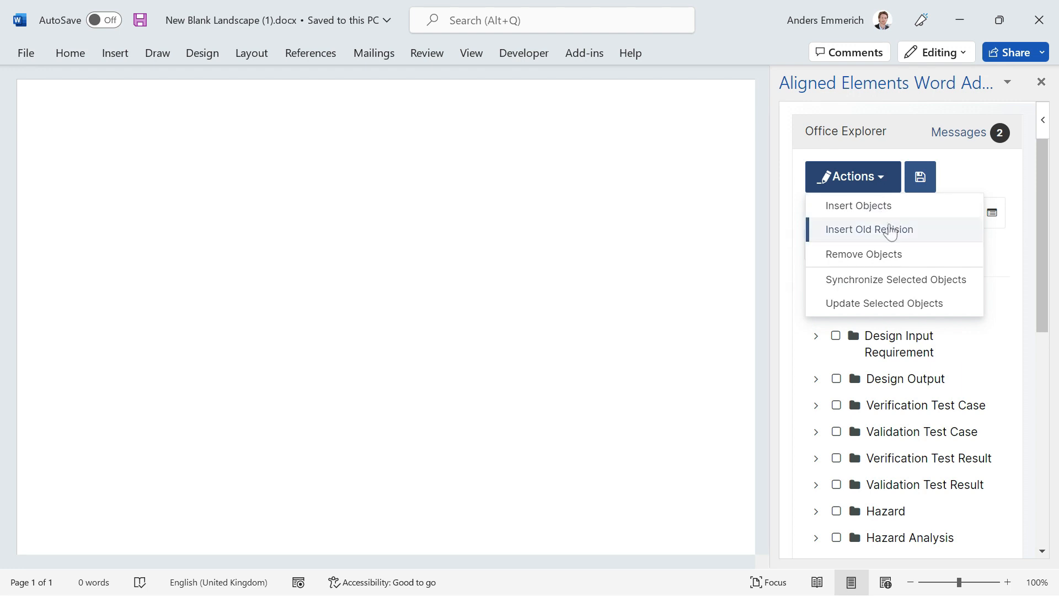
pyautogui.click(879, 185)
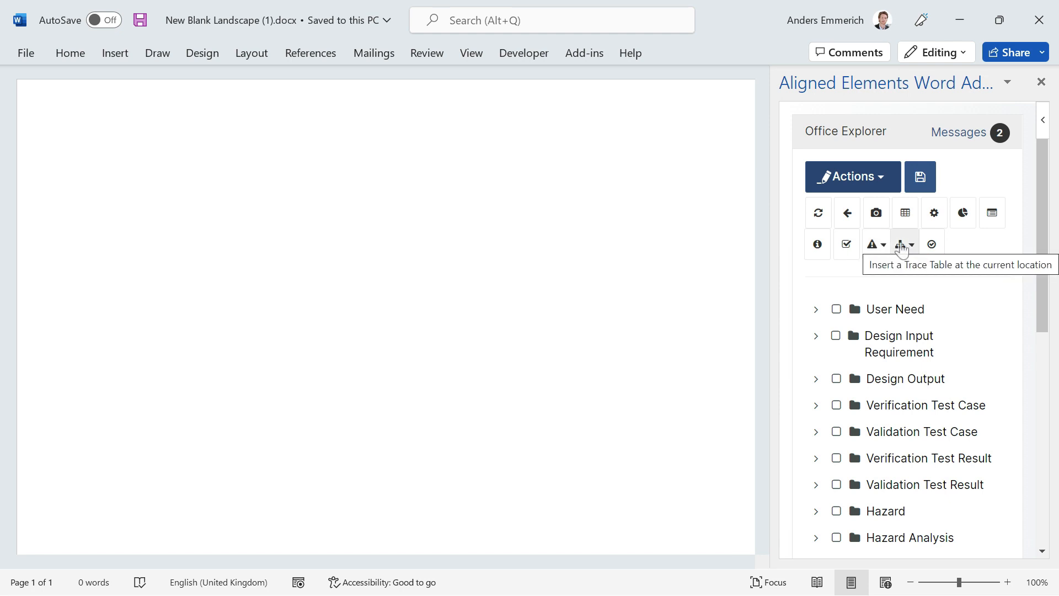
# Insert the content of the query User Need with no DIR at the document start as a Table.
pyautogui.click(312, 160)
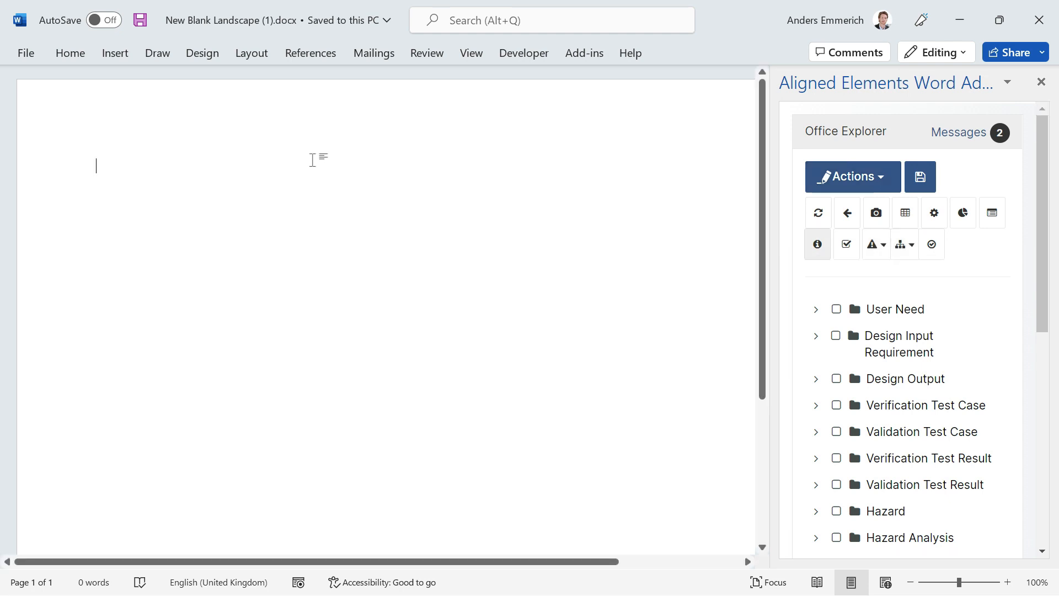
pyautogui.click(933, 215)
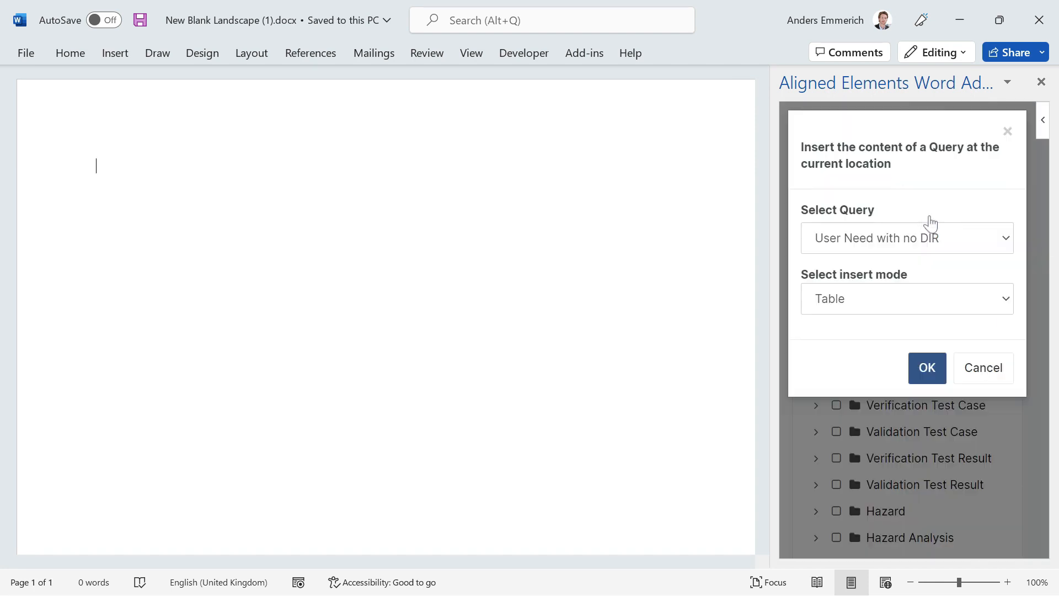
pyautogui.click(906, 248)
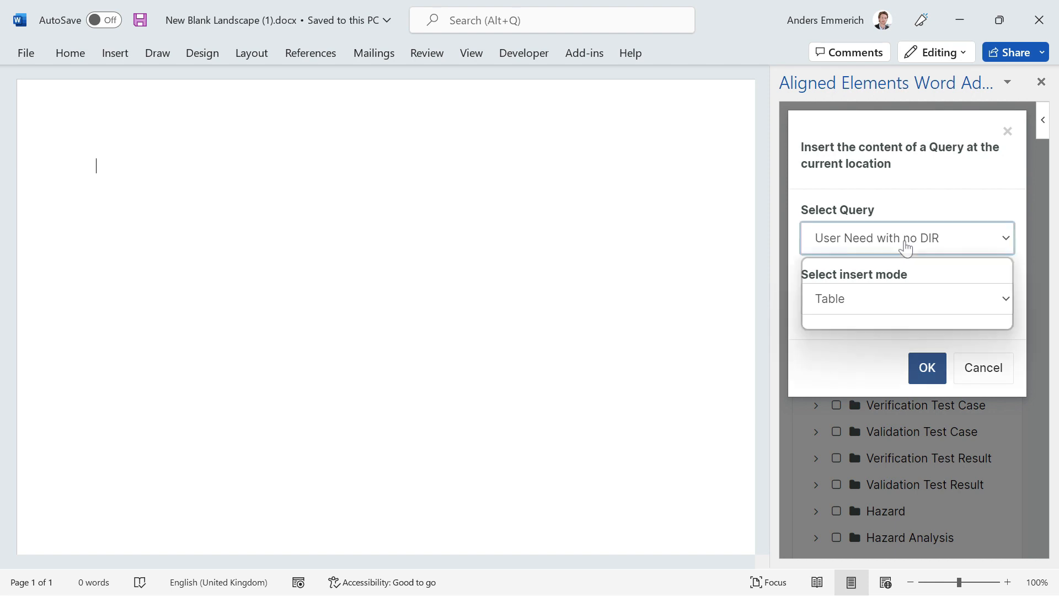
pyautogui.click(905, 246)
pyautogui.click(898, 298)
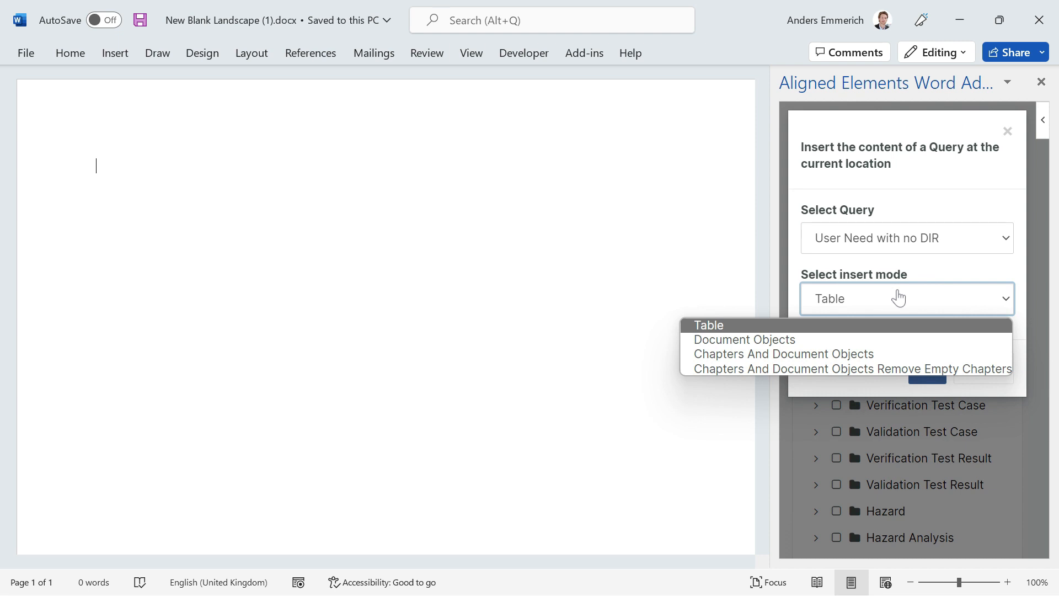
pyautogui.click(898, 298)
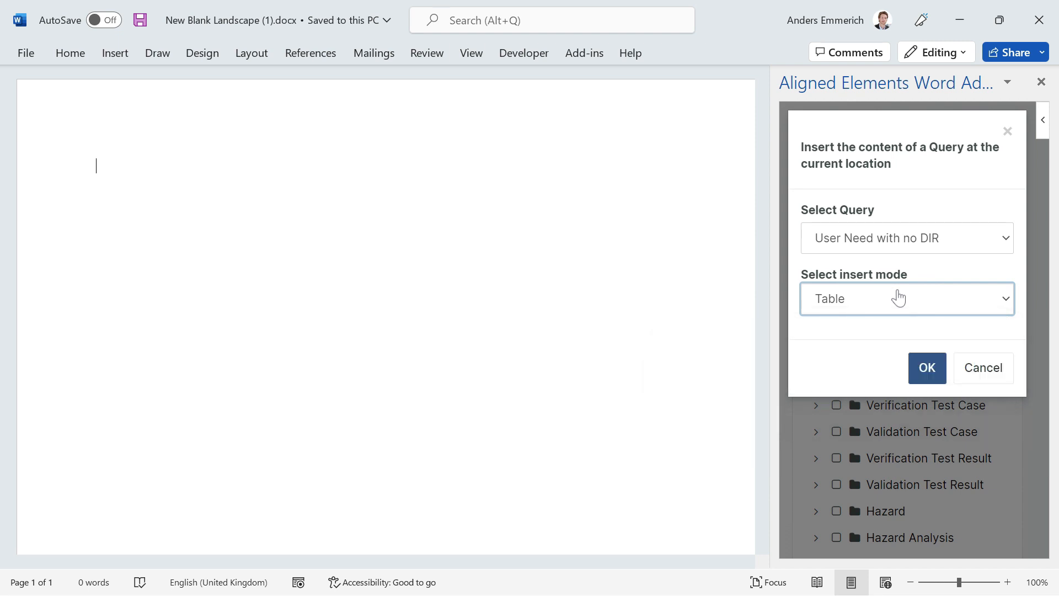
pyautogui.click(938, 372)
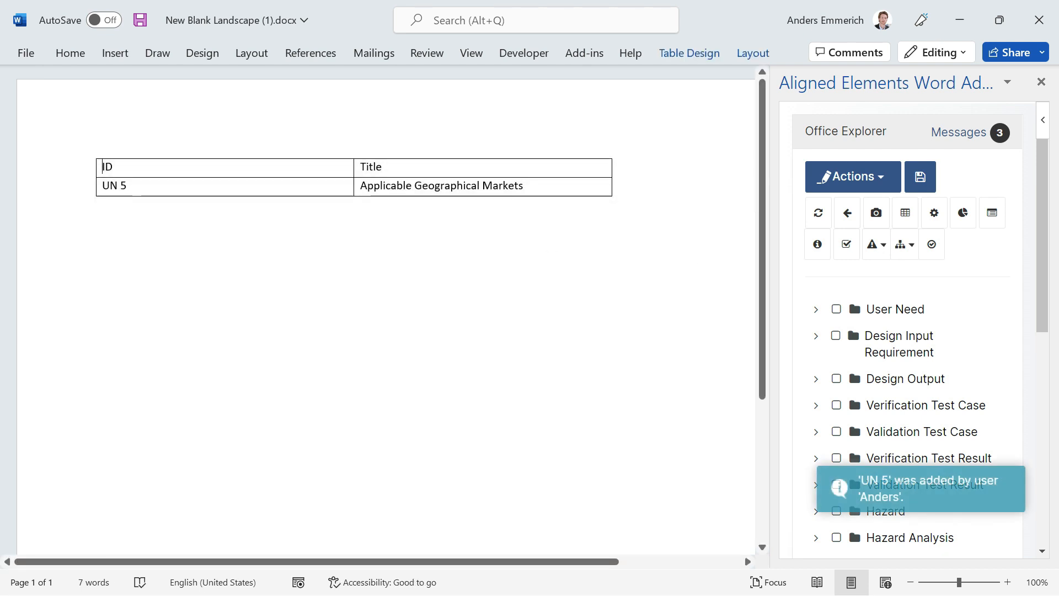
# Insert the query User Need with no DIR below the table as Document Objects and synchronize the document with the database.
pyautogui.click(131, 233)
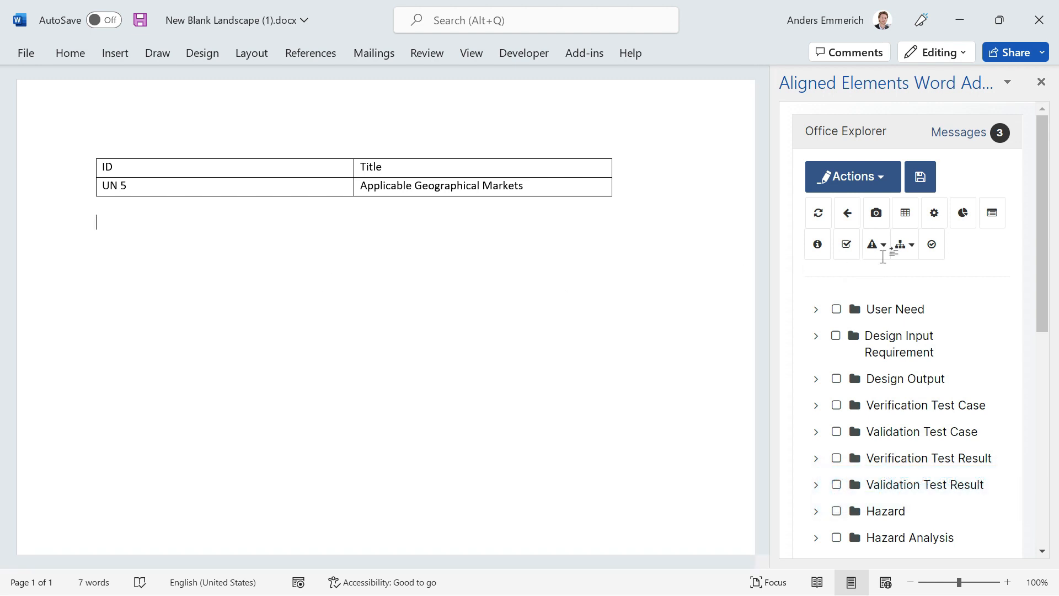
pyautogui.click(930, 221)
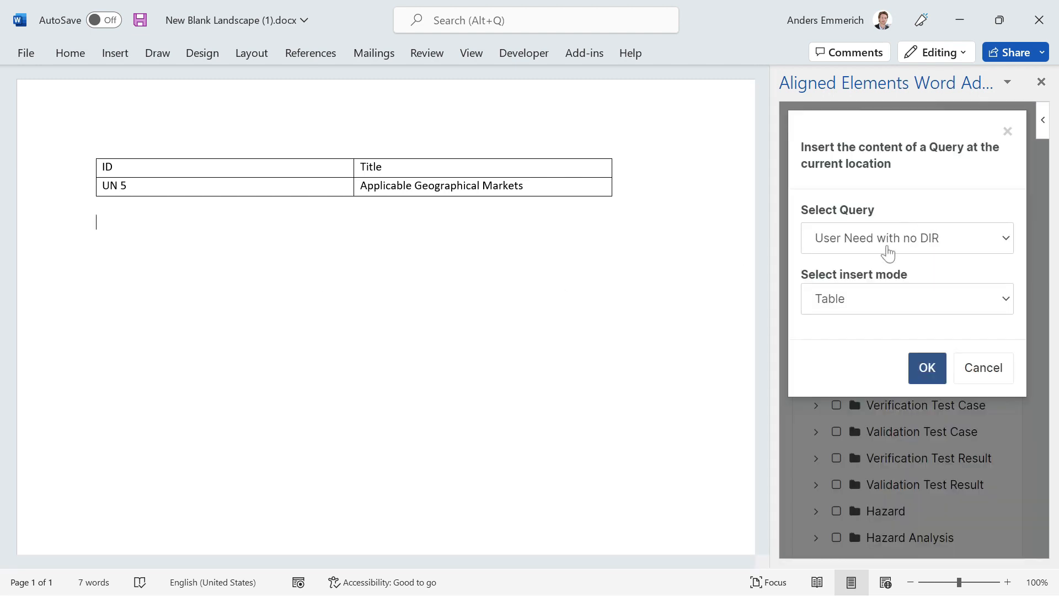
pyautogui.click(911, 298)
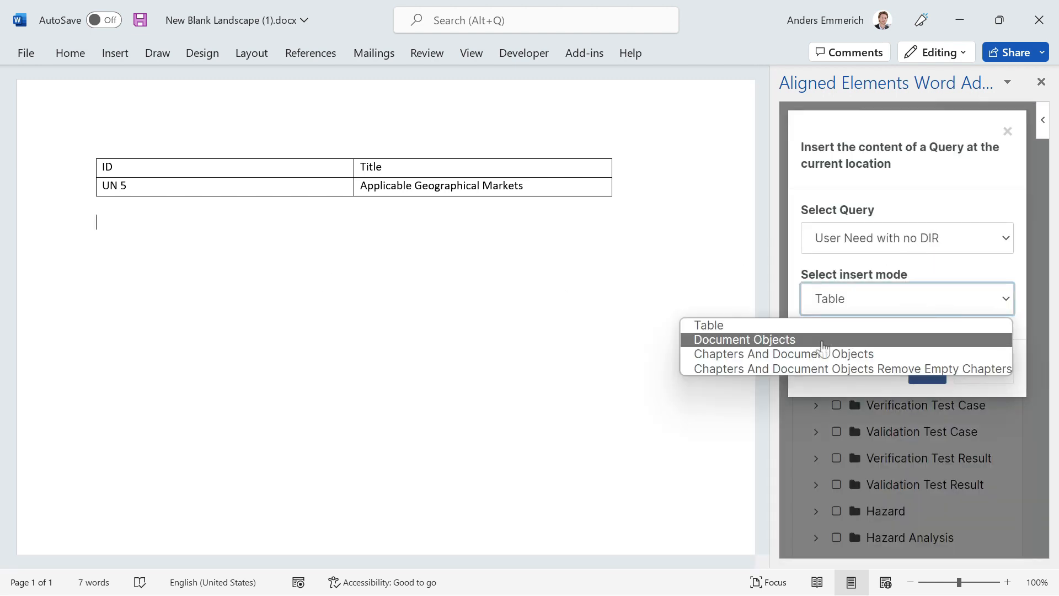
pyautogui.click(827, 339)
pyautogui.click(927, 369)
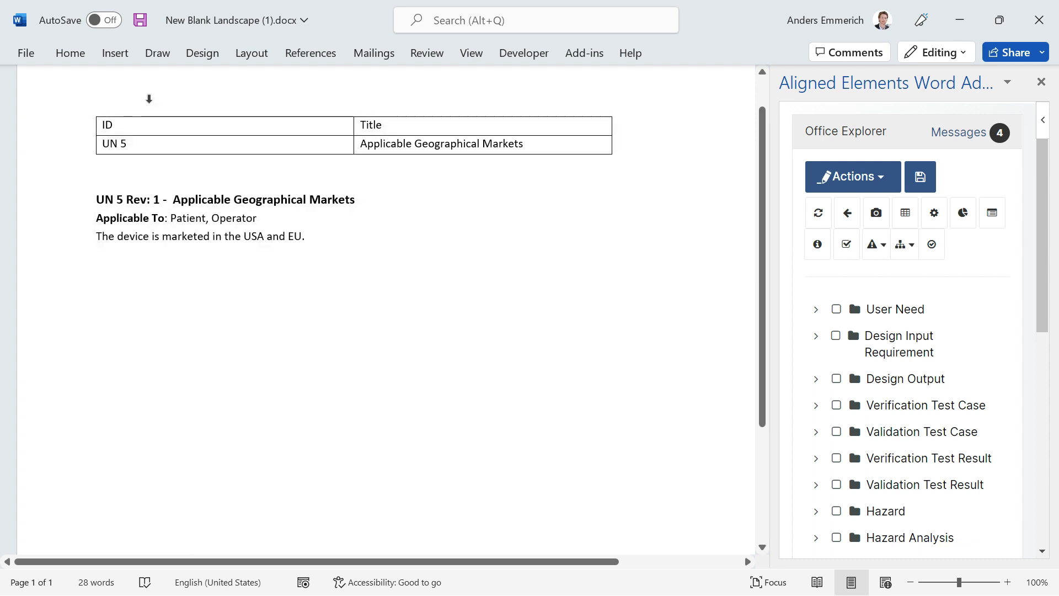
pyautogui.scroll(1, 194, 136)
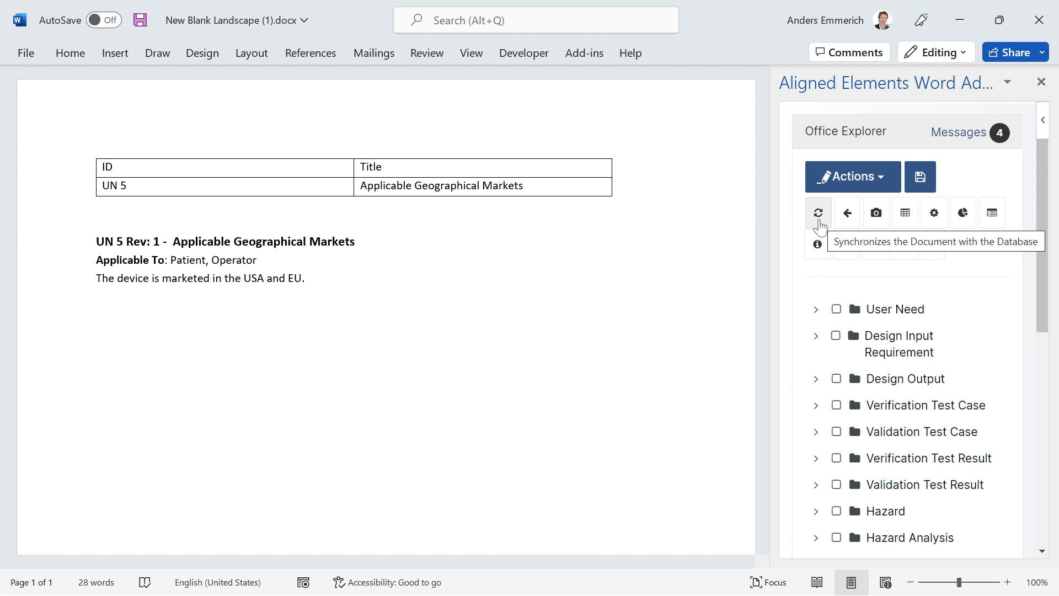
pyautogui.click(818, 213)
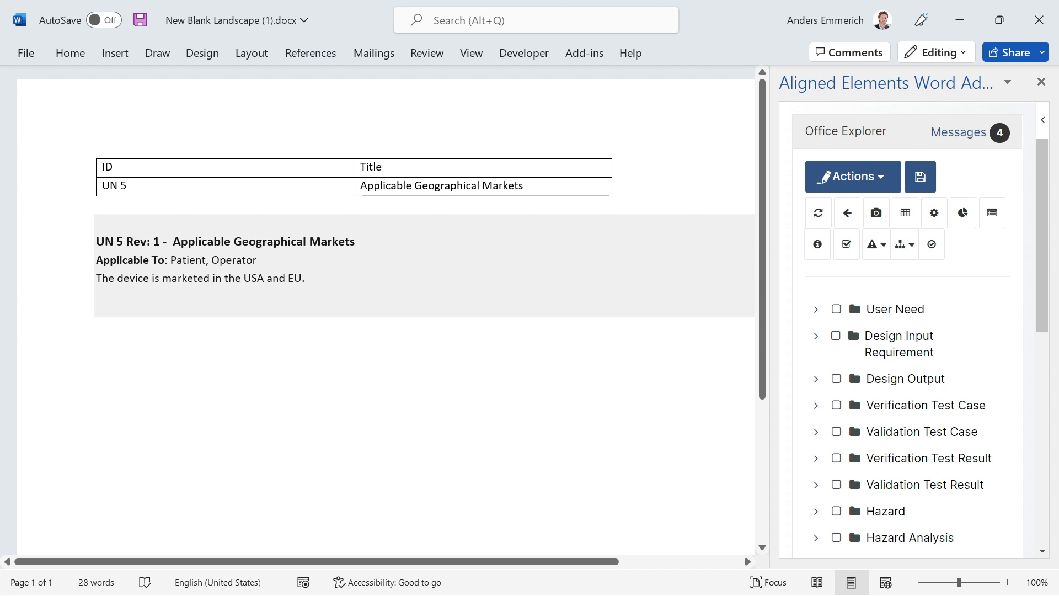
# Insert the Applicable Users chart below the UN 5 object text.
pyautogui.click(389, 331)
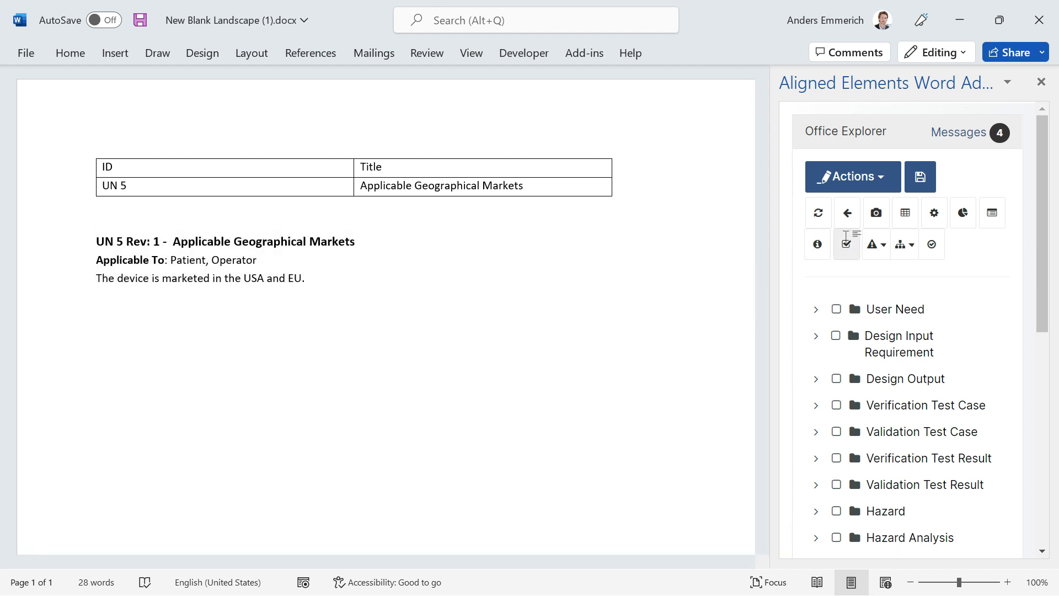
pyautogui.click(966, 218)
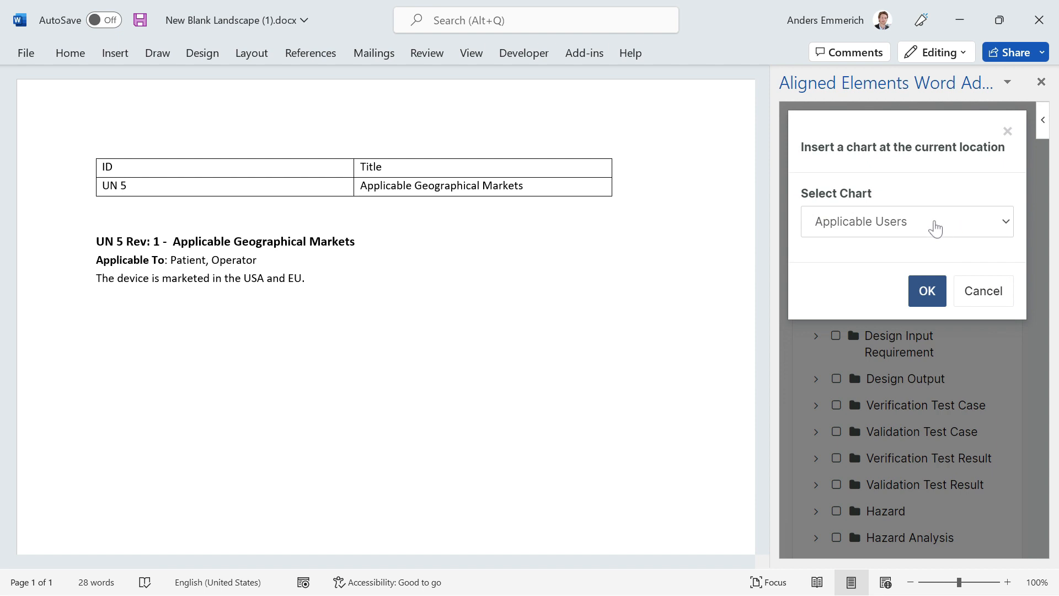
pyautogui.click(937, 228)
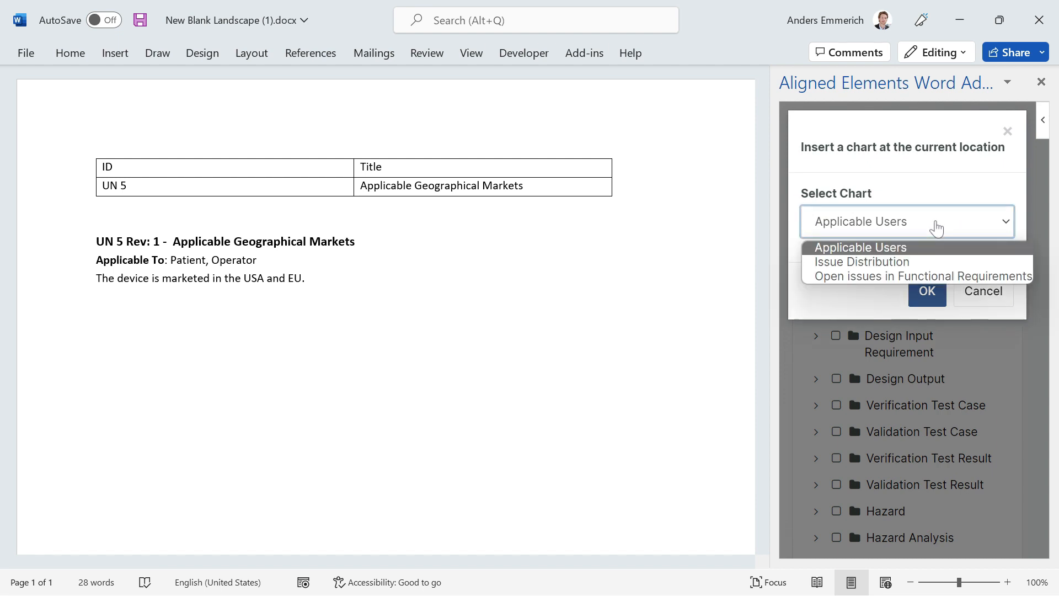
pyautogui.click(937, 228)
pyautogui.click(927, 293)
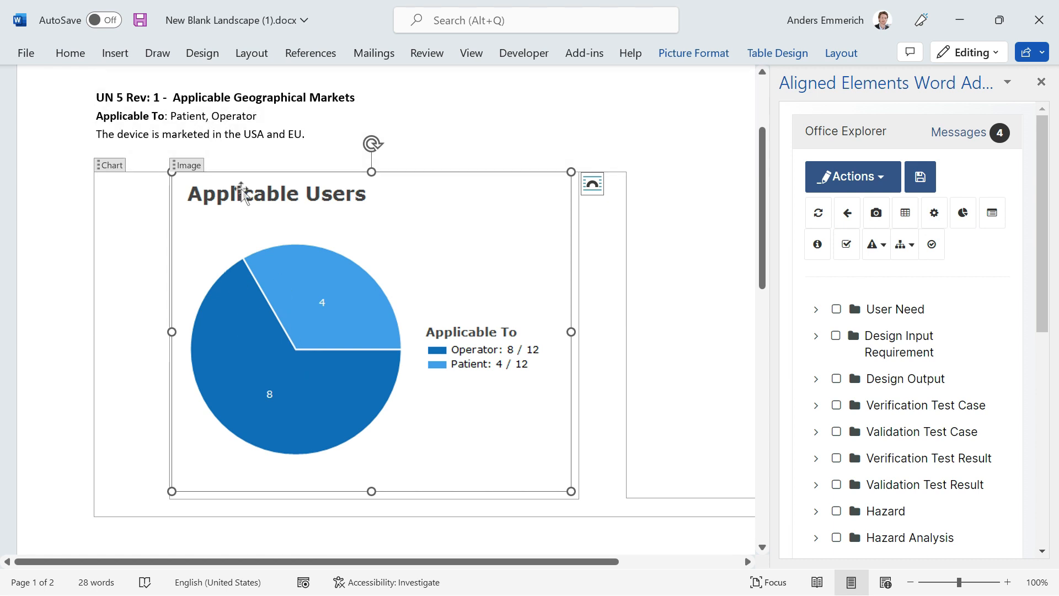
pyautogui.scroll(2, 243, 194)
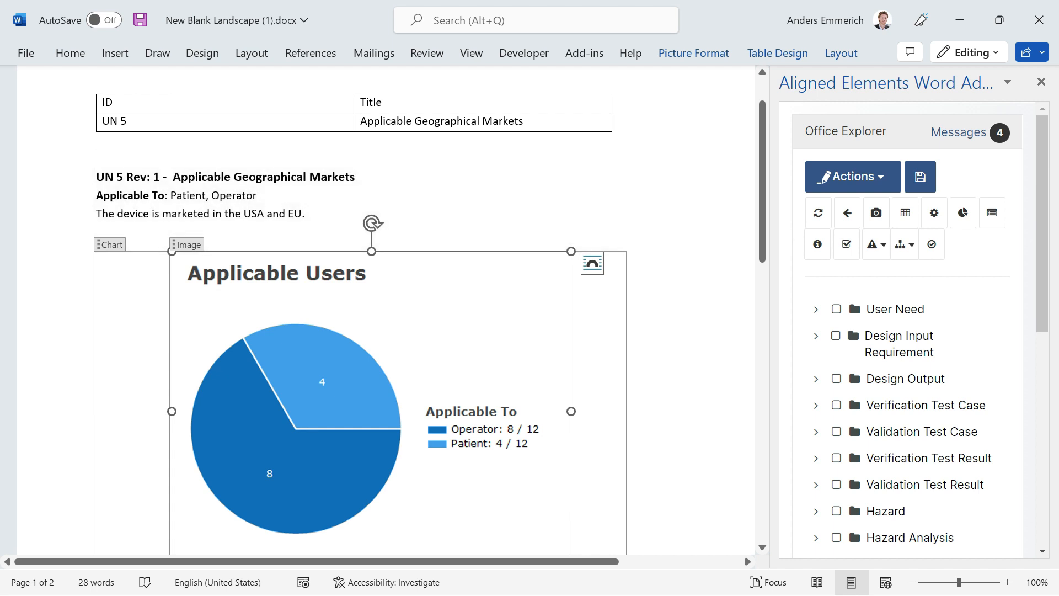
# Insert a DIR to DO trace table on the second page, using the From Database insert mode.
pyautogui.scroll(-5, 349, 322)
pyautogui.scroll(-3, 348, 389)
pyautogui.click(348, 475)
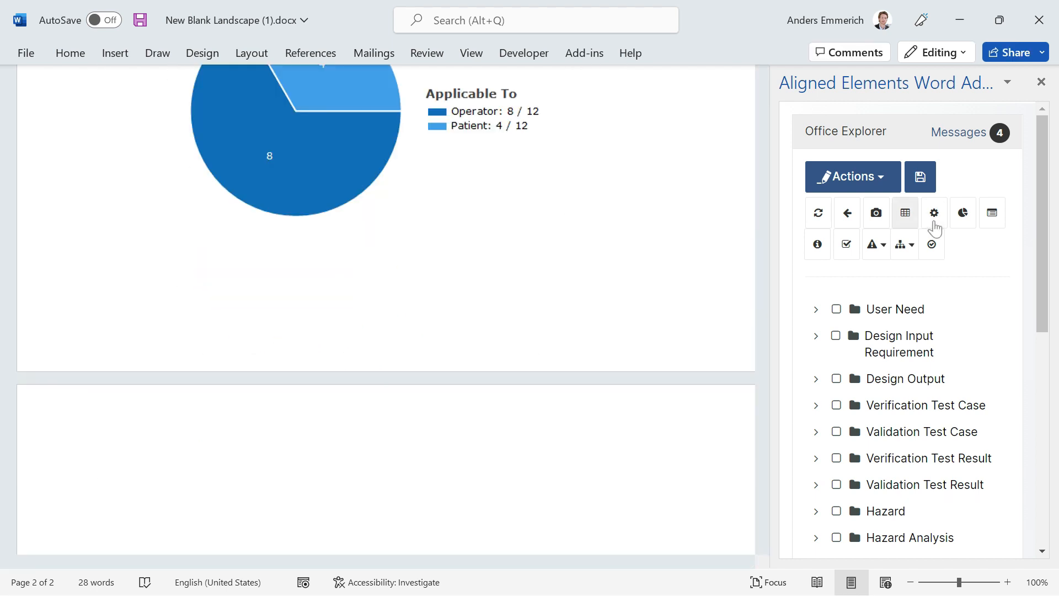
pyautogui.click(909, 251)
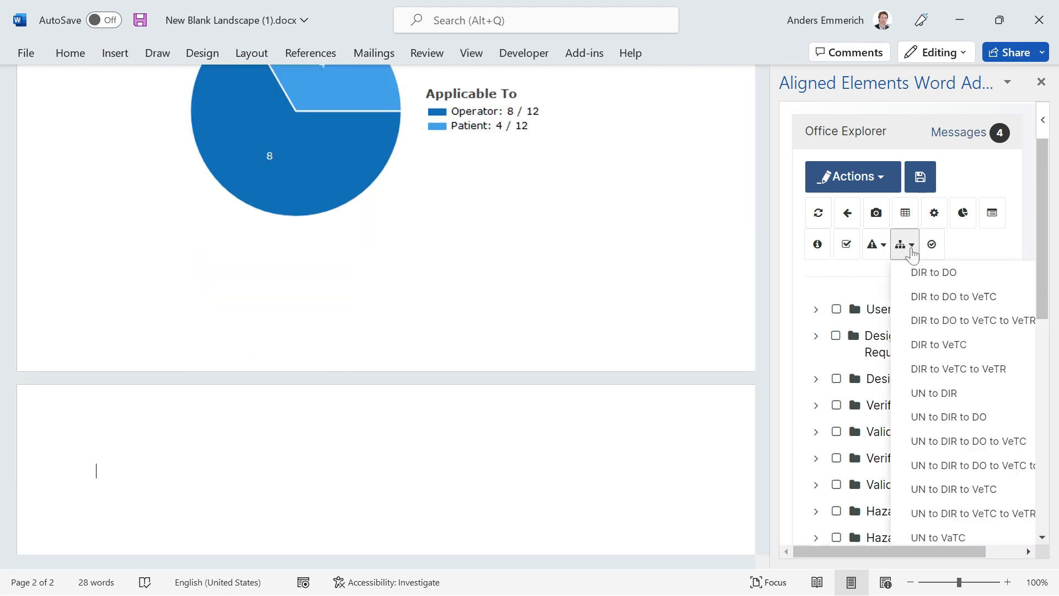
pyautogui.click(938, 273)
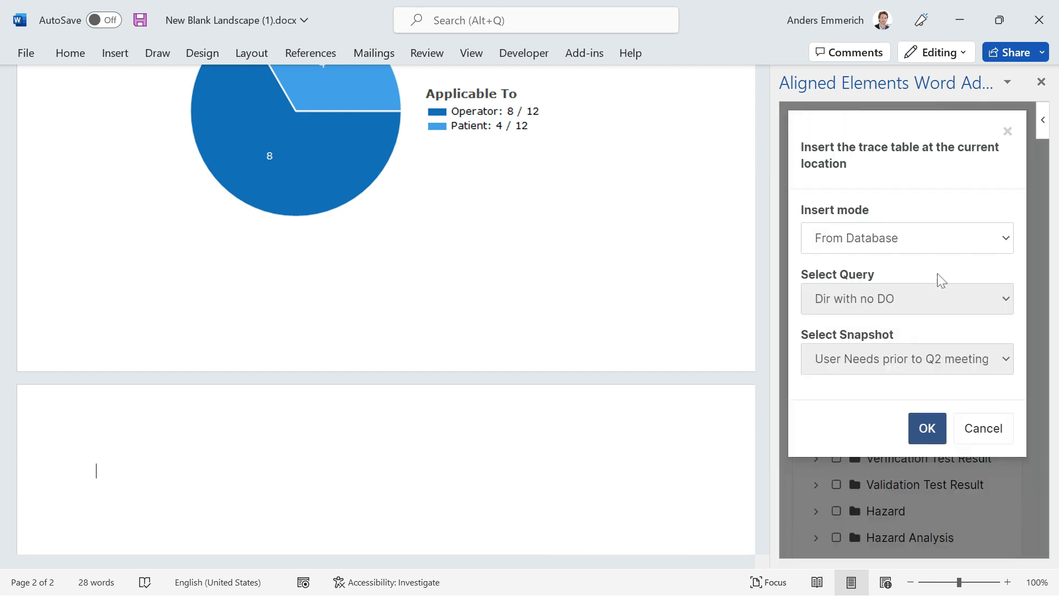
pyautogui.click(859, 241)
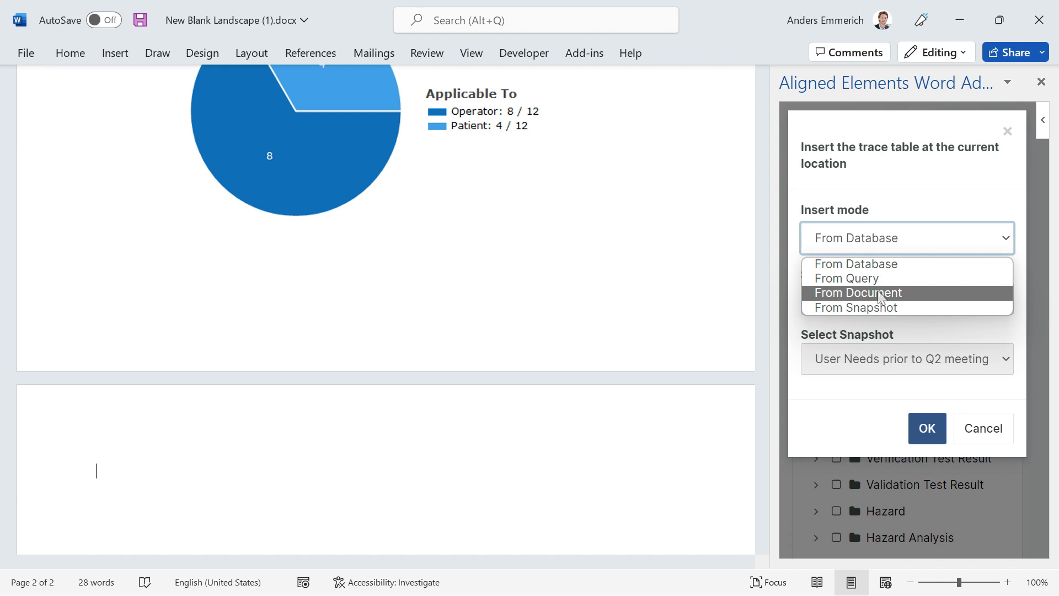
pyautogui.click(879, 263)
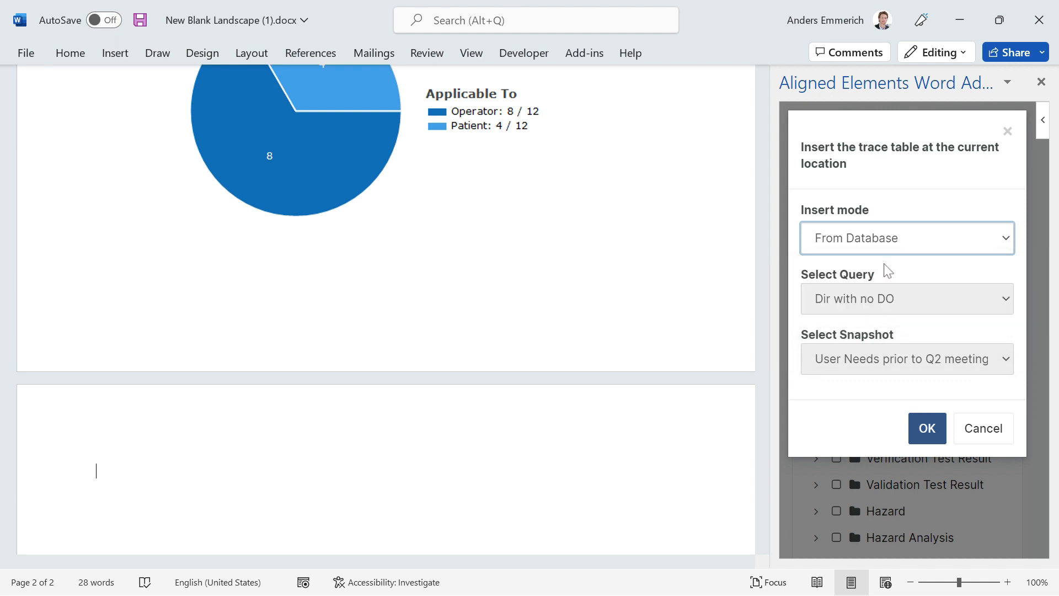
pyautogui.click(928, 428)
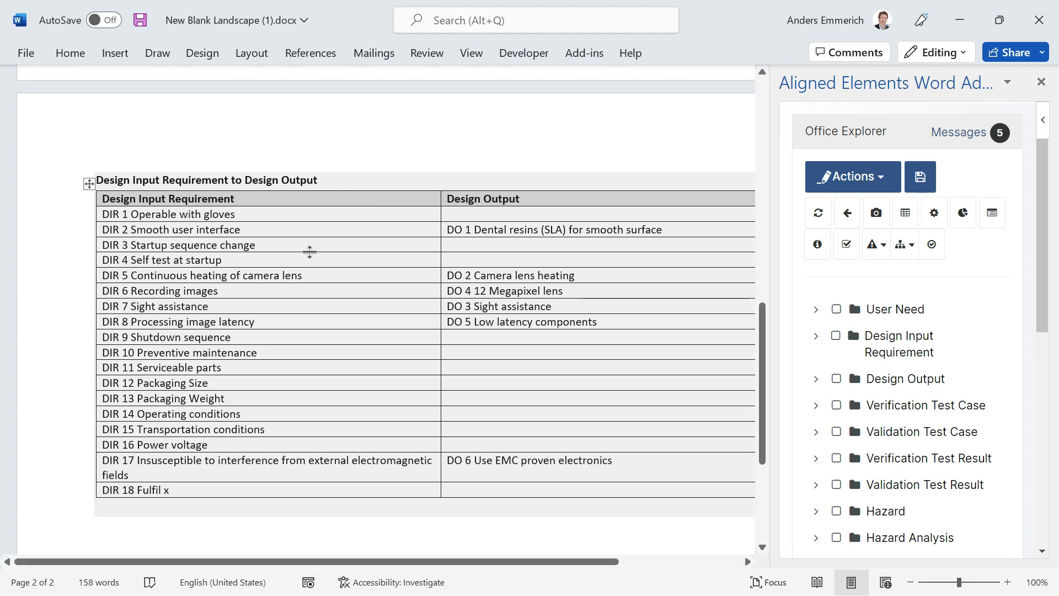
pyautogui.scroll(3, 265, 265)
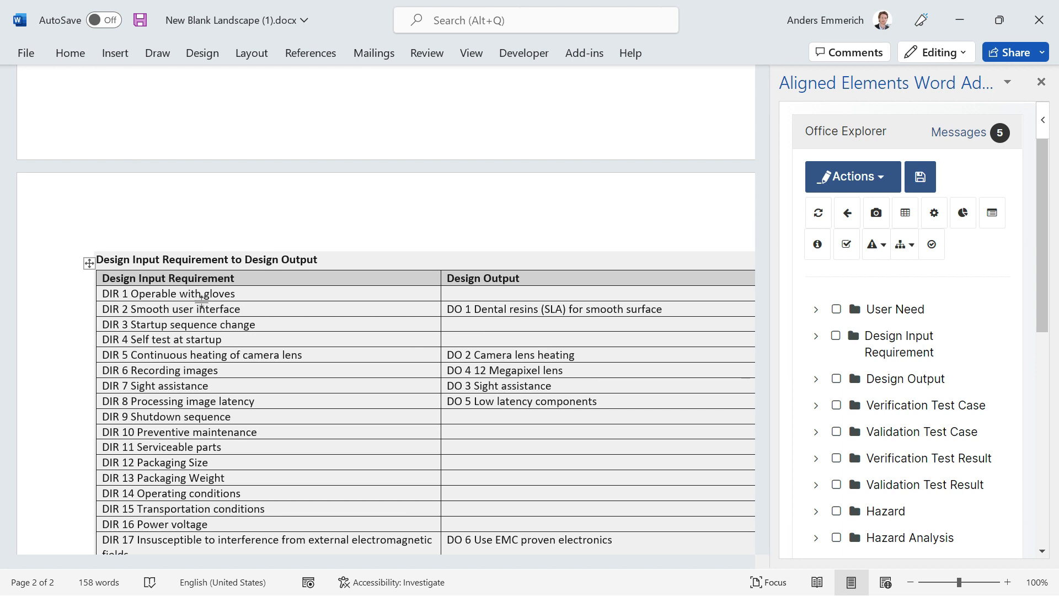
# Insert the test run TR 1: Zero Series Verification below the trace table and review its content.
pyautogui.scroll(-5, 201, 298)
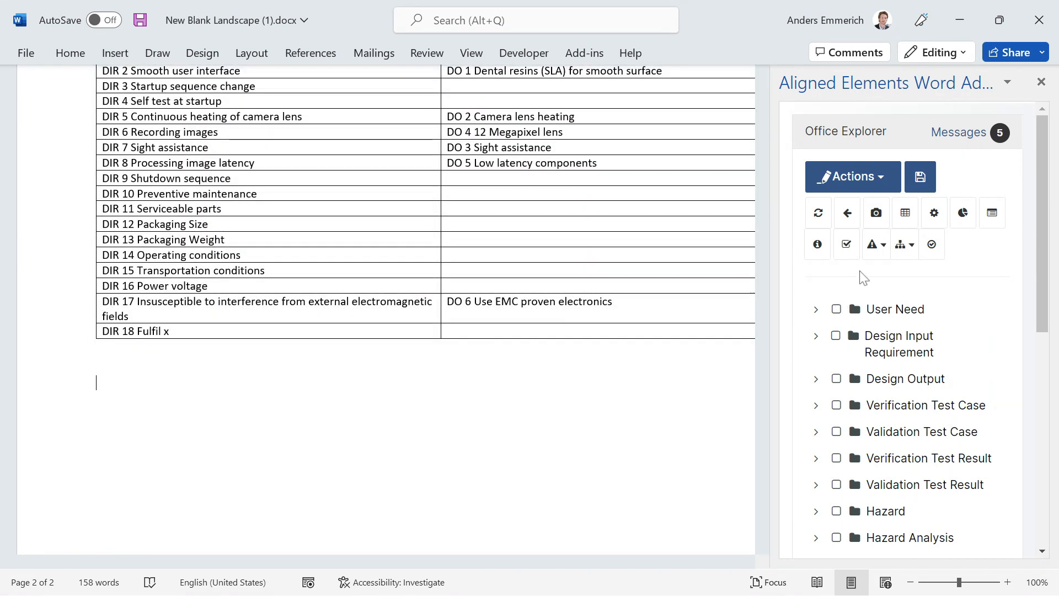
pyautogui.click(847, 245)
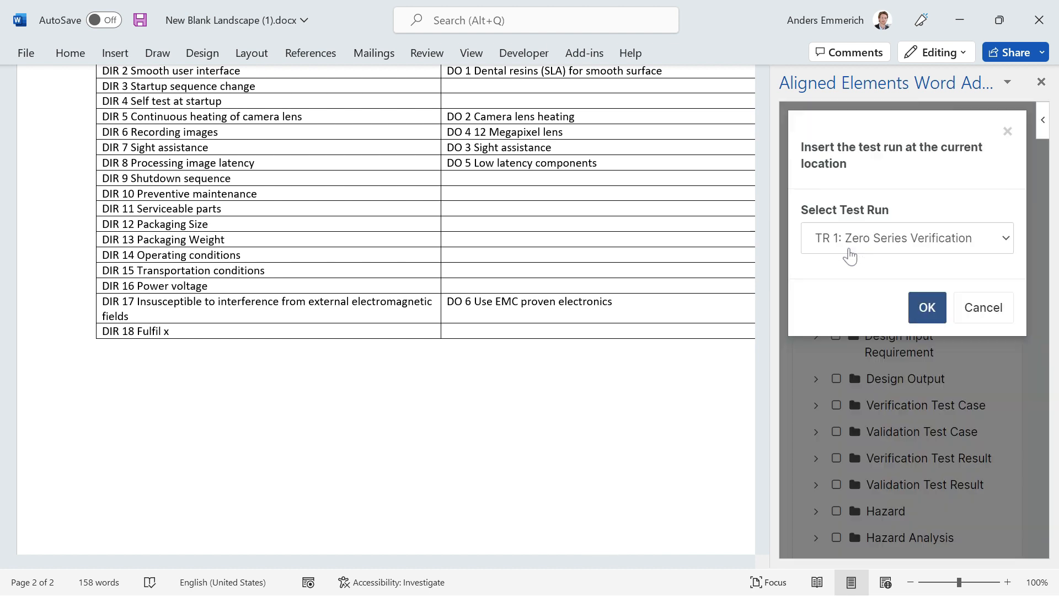
pyautogui.click(929, 306)
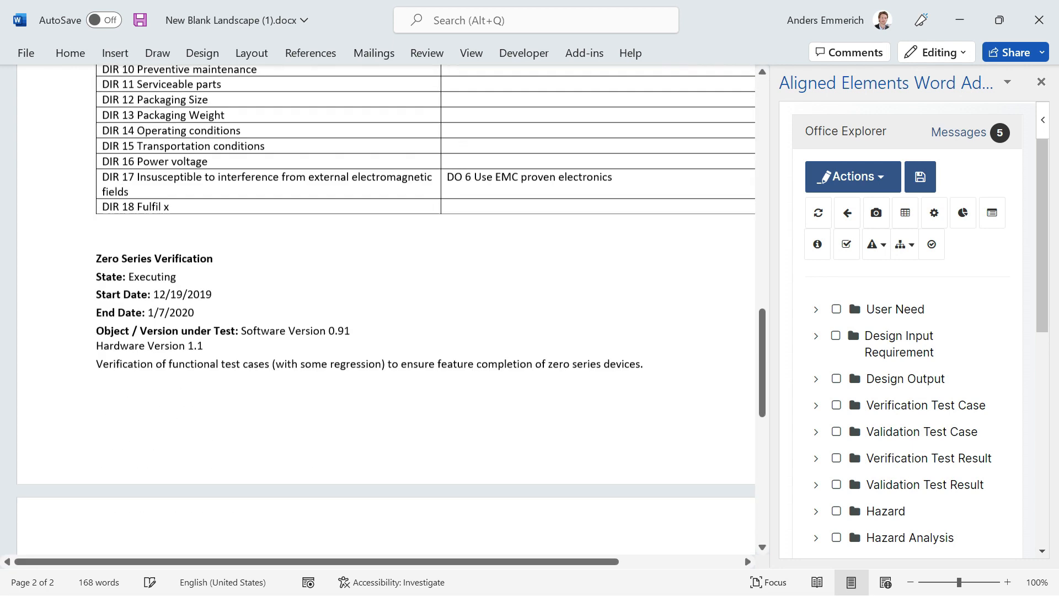
pyautogui.scroll(-5, 171, 269)
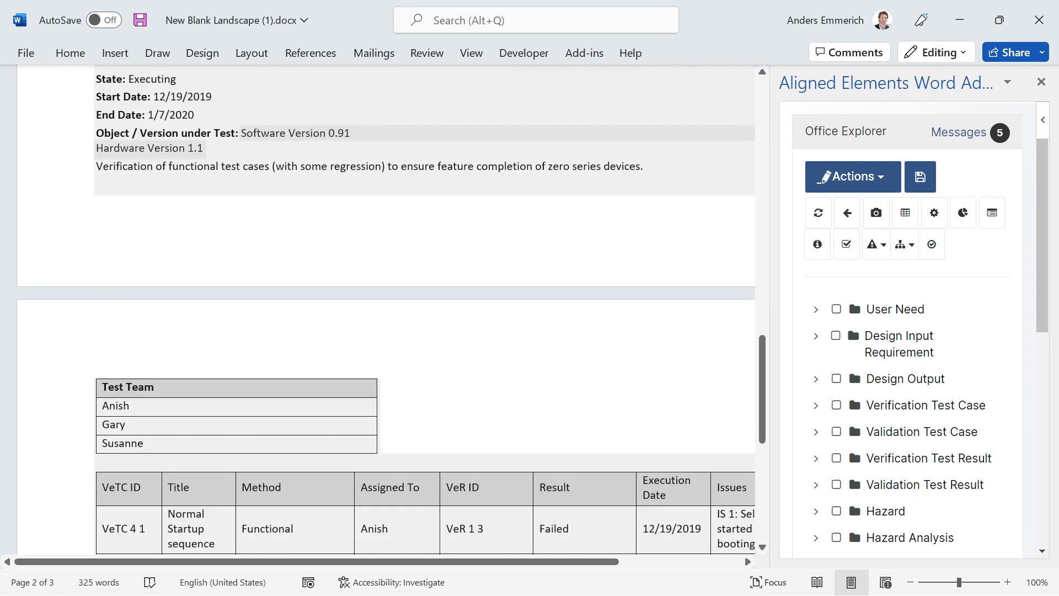
pyautogui.scroll(-2, 171, 269)
pyautogui.scroll(-2, 171, 269)
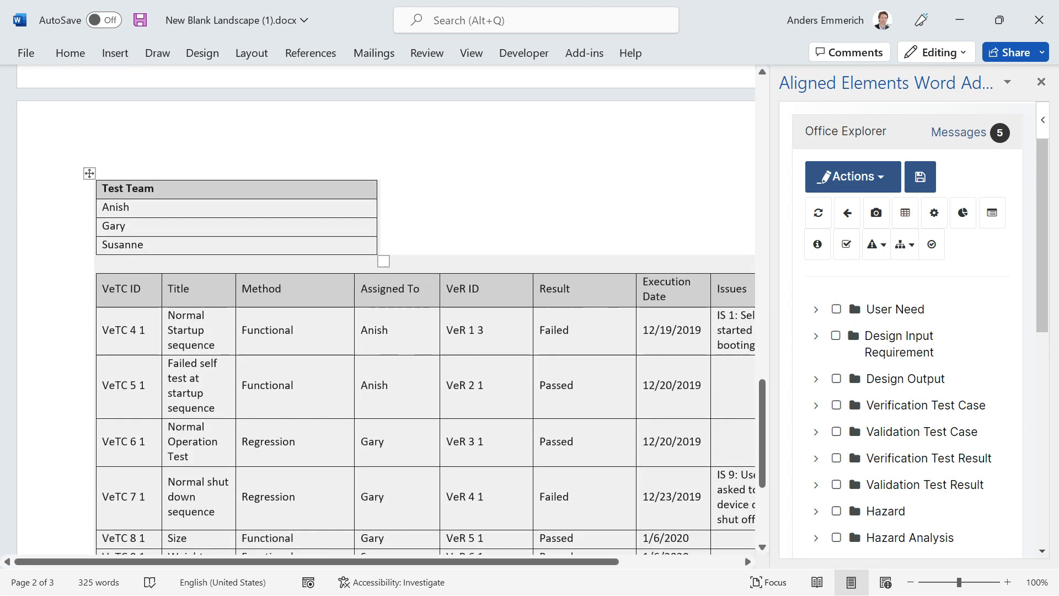
pyautogui.scroll(-7, 386, 309)
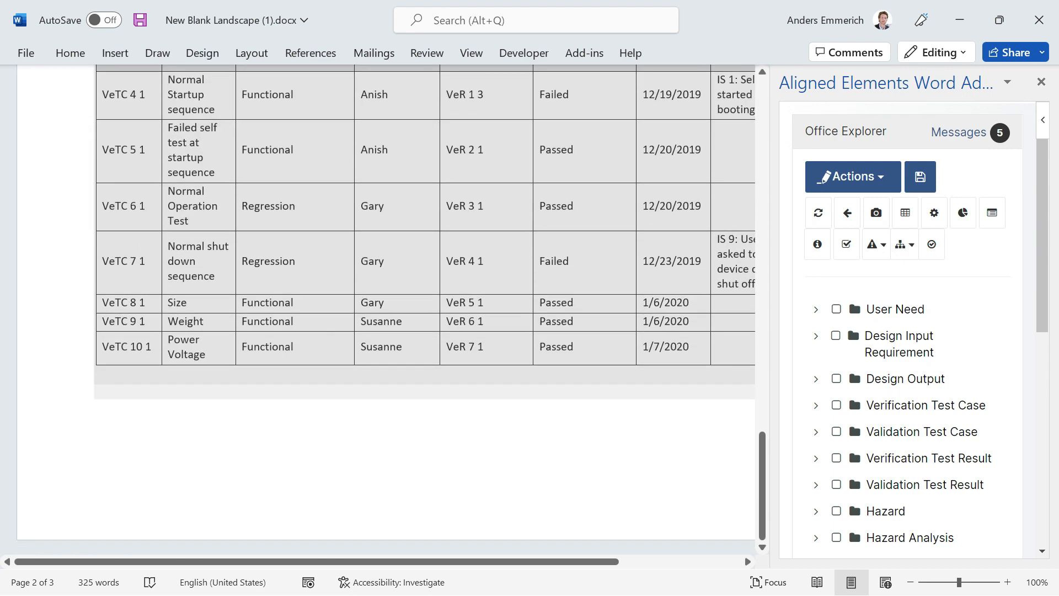
pyautogui.scroll(3, 386, 309)
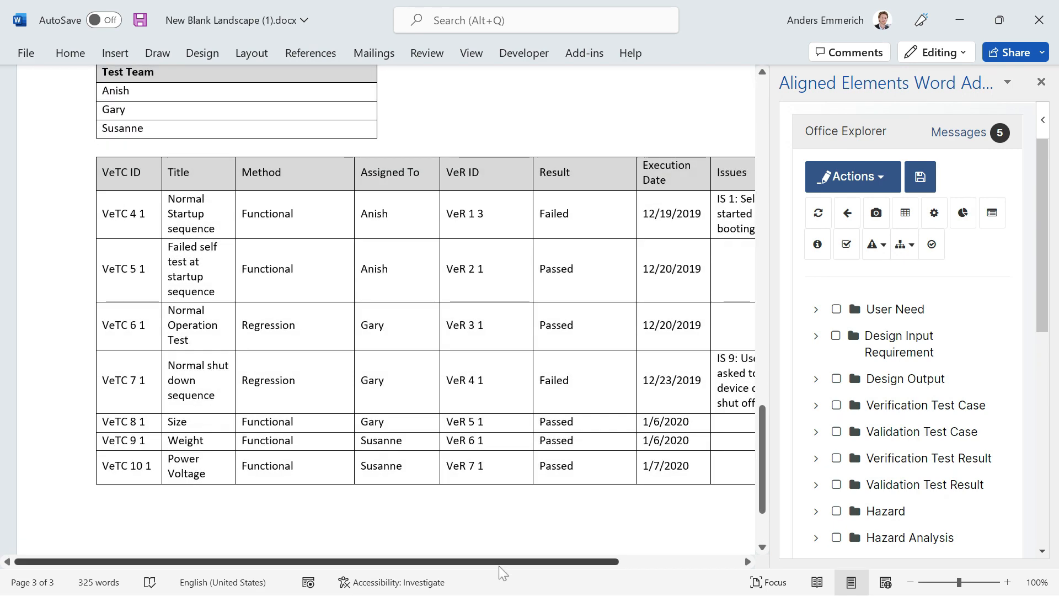
# Insert the review object RV 1 User Need Review prior to Q2 meeting below the test run table.
pyautogui.scroll(-3, 241, 446)
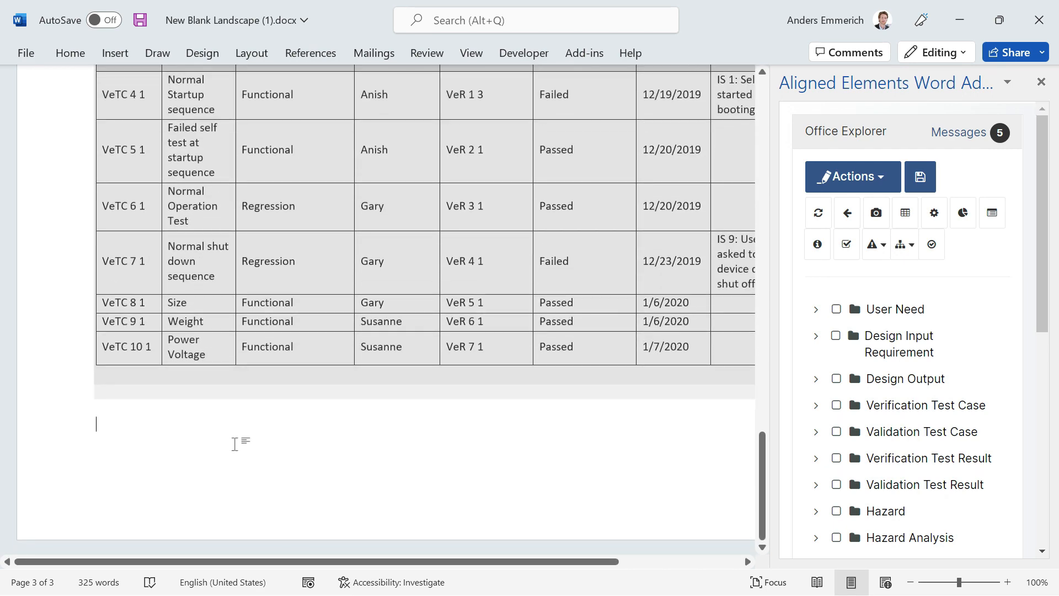
pyautogui.click(251, 440)
pyautogui.scroll(-6, 971, 358)
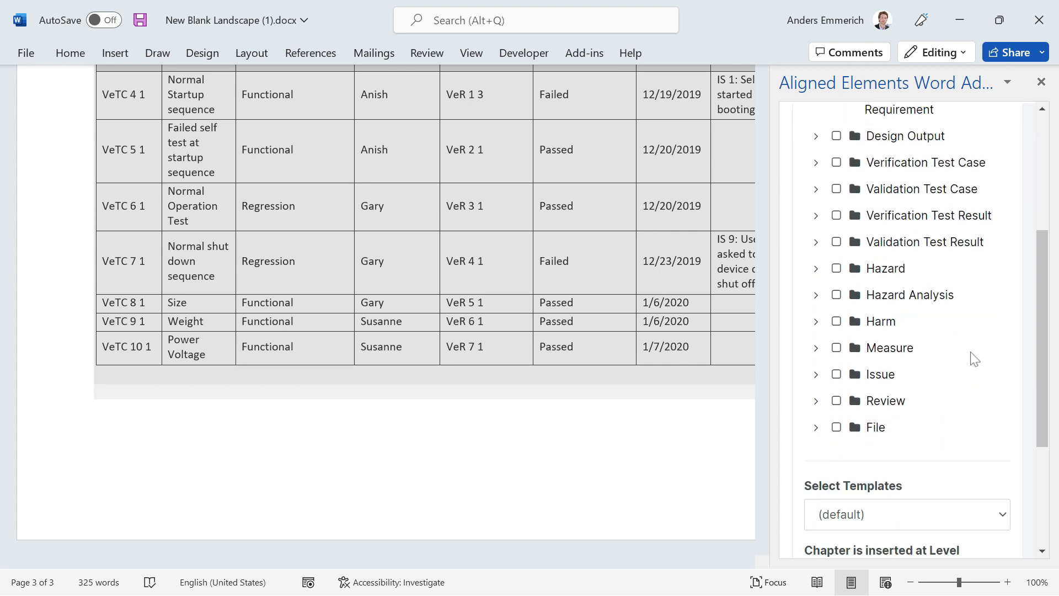
pyautogui.click(817, 302)
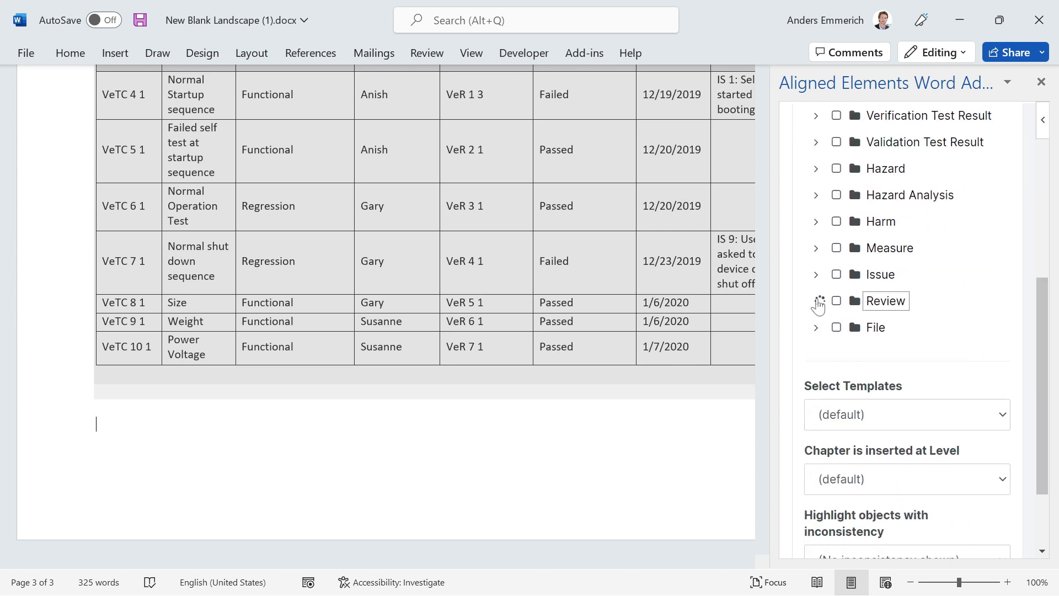
pyautogui.click(847, 331)
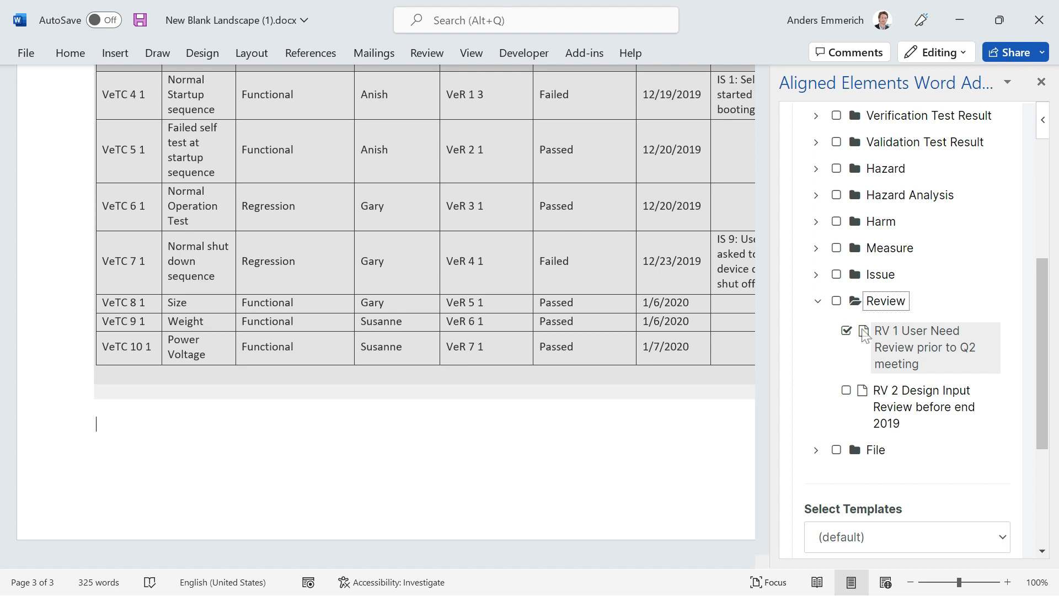
pyautogui.scroll(1, 870, 338)
pyautogui.scroll(10, 867, 338)
pyautogui.click(860, 177)
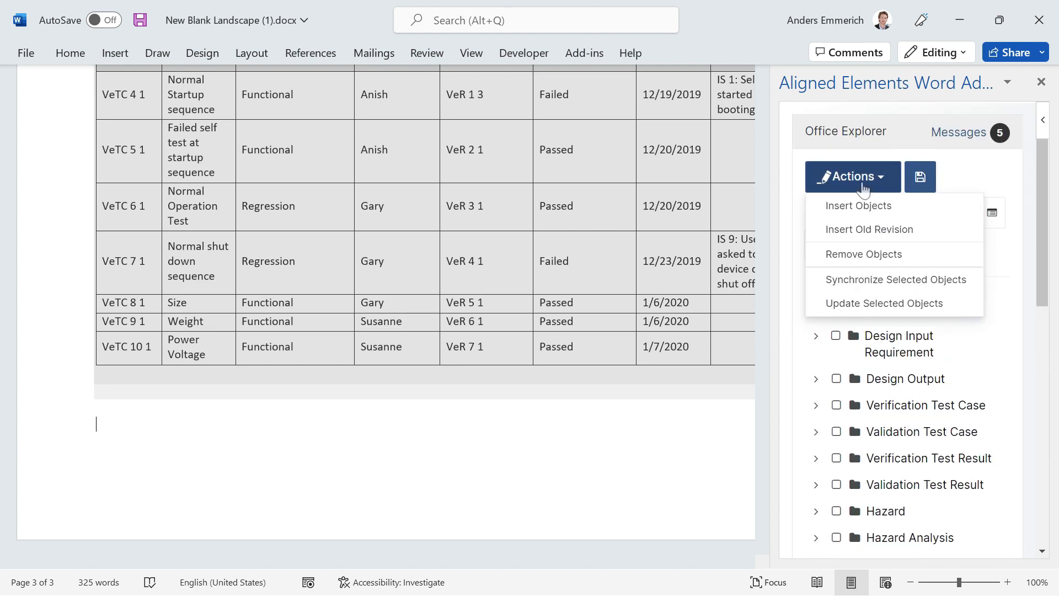
pyautogui.click(868, 205)
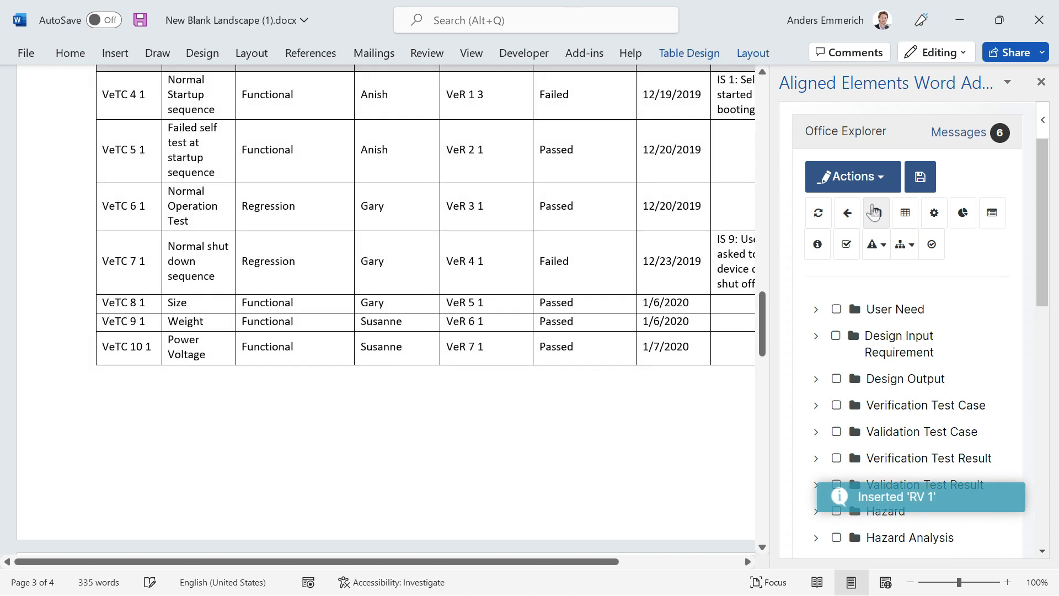
# Insert a Hazard Analysis with Measure risk summary below the review findings, using the From Project insert mode.
pyautogui.scroll(-3, 386, 309)
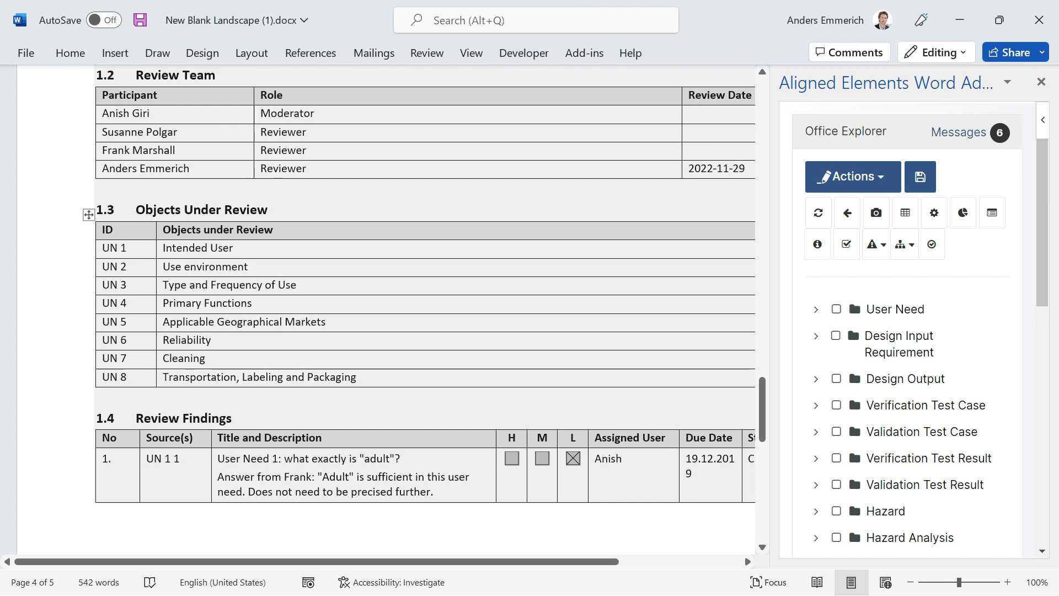
pyautogui.scroll(-5, 386, 309)
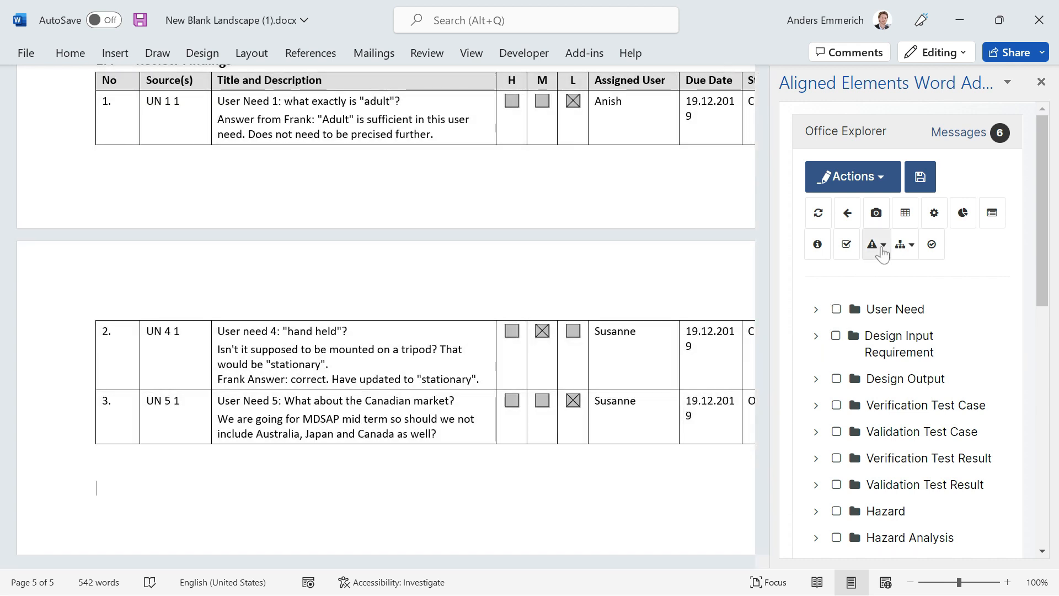
pyautogui.click(880, 250)
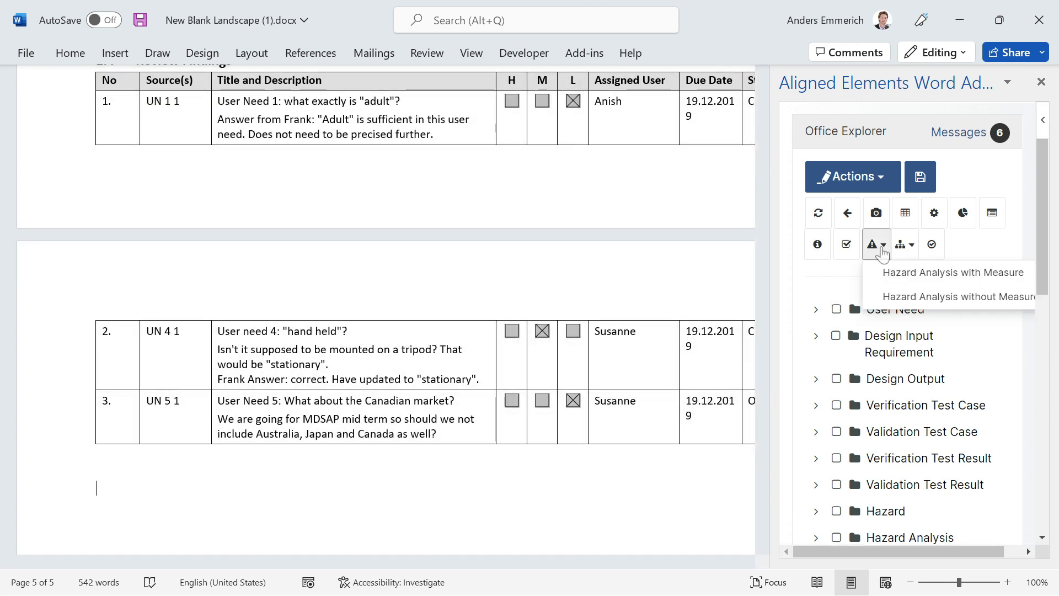
pyautogui.click(909, 280)
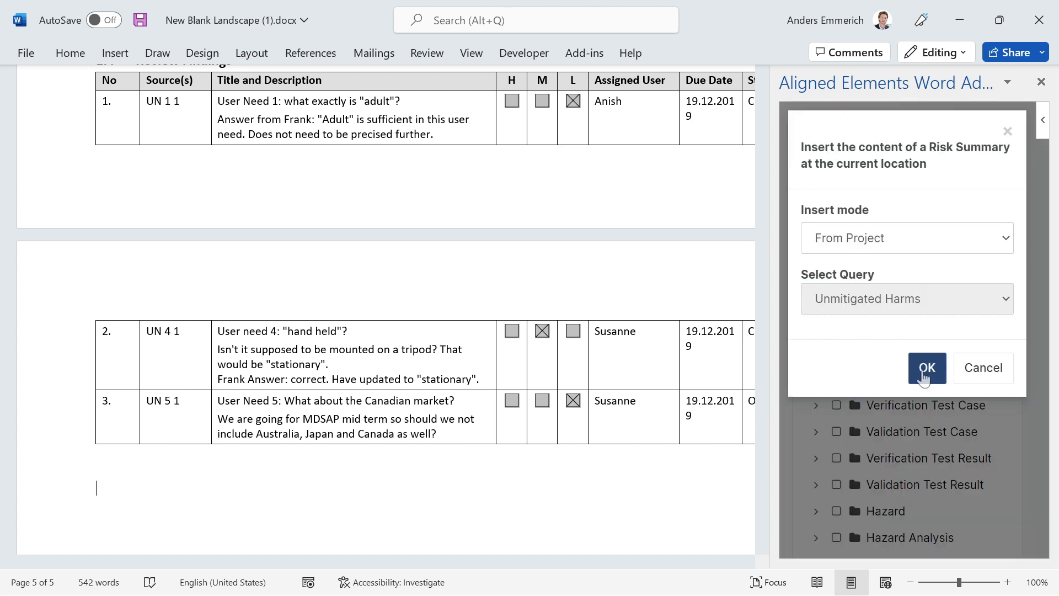
pyautogui.click(871, 243)
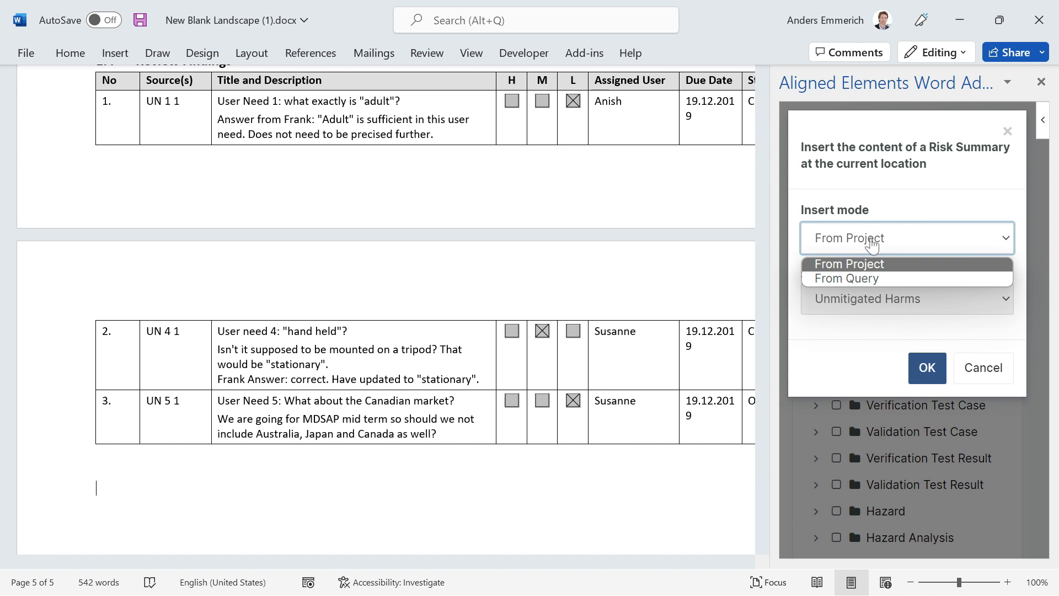
pyautogui.click(872, 244)
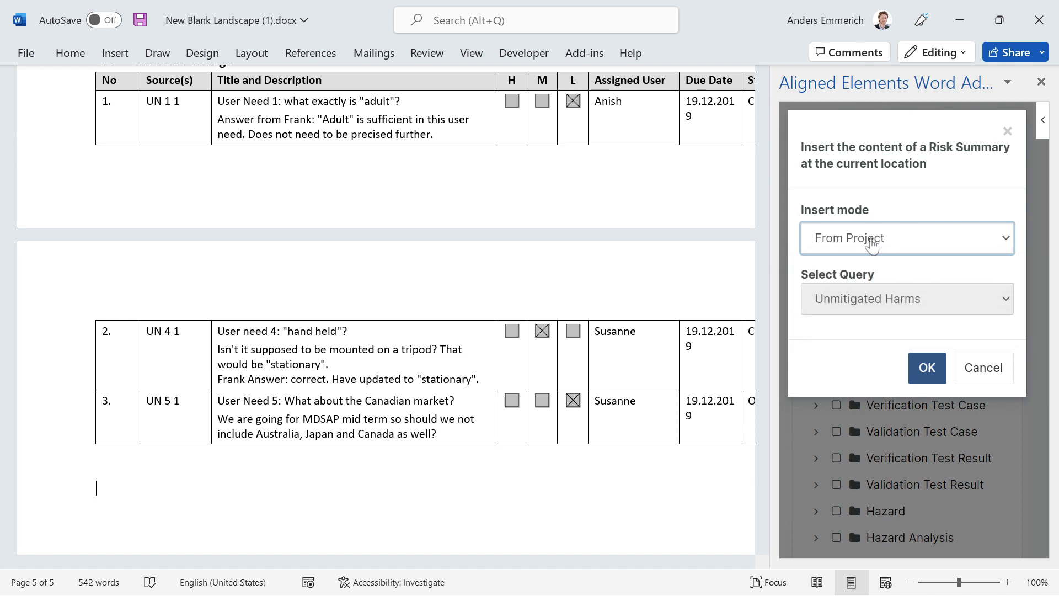
pyautogui.click(927, 369)
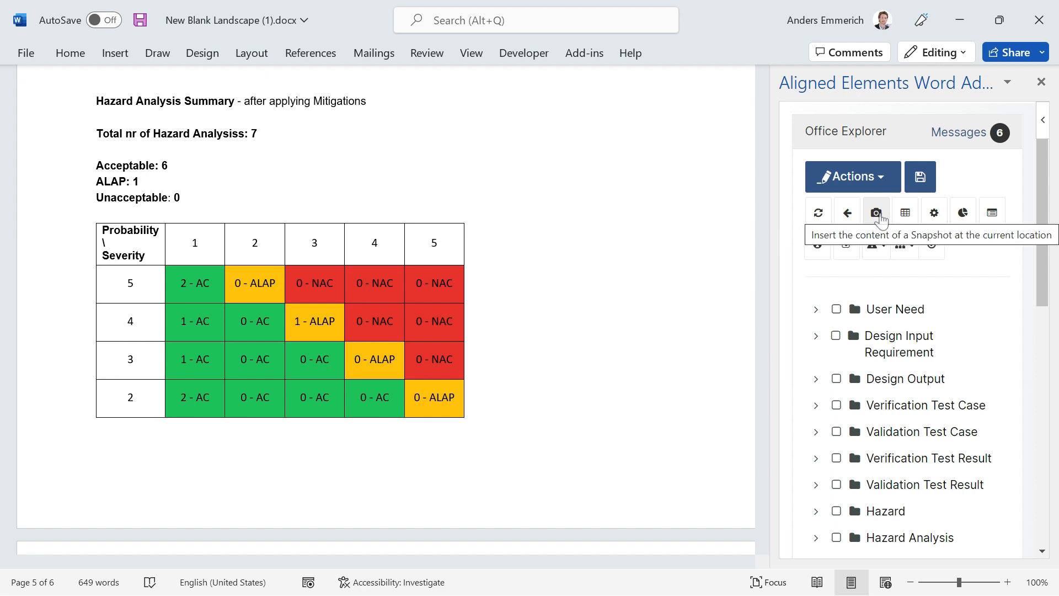
# Insert the snapshot User Needs prior to Q2 meeting below the end of the risk matrix.
pyautogui.click(375, 321)
pyautogui.scroll(-2, 375, 321)
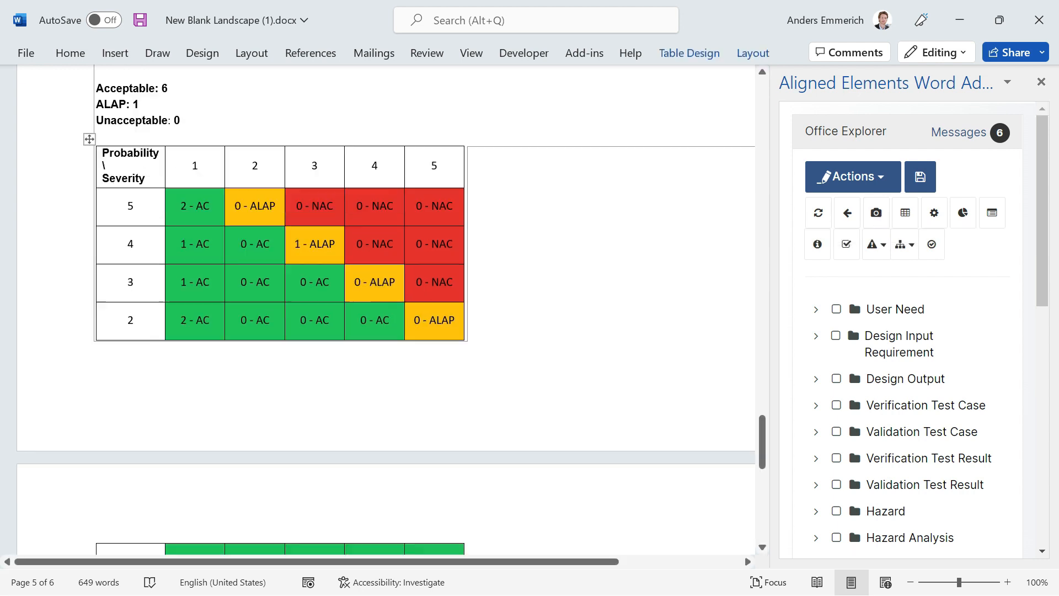
pyautogui.scroll(-5, 233, 407)
pyautogui.click(233, 407)
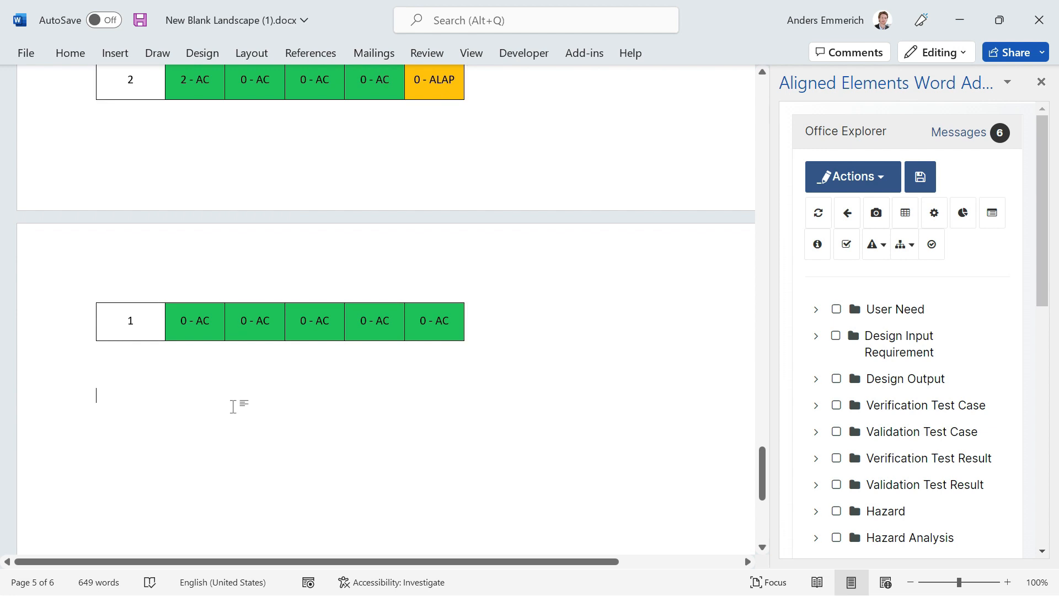
pyautogui.click(876, 213)
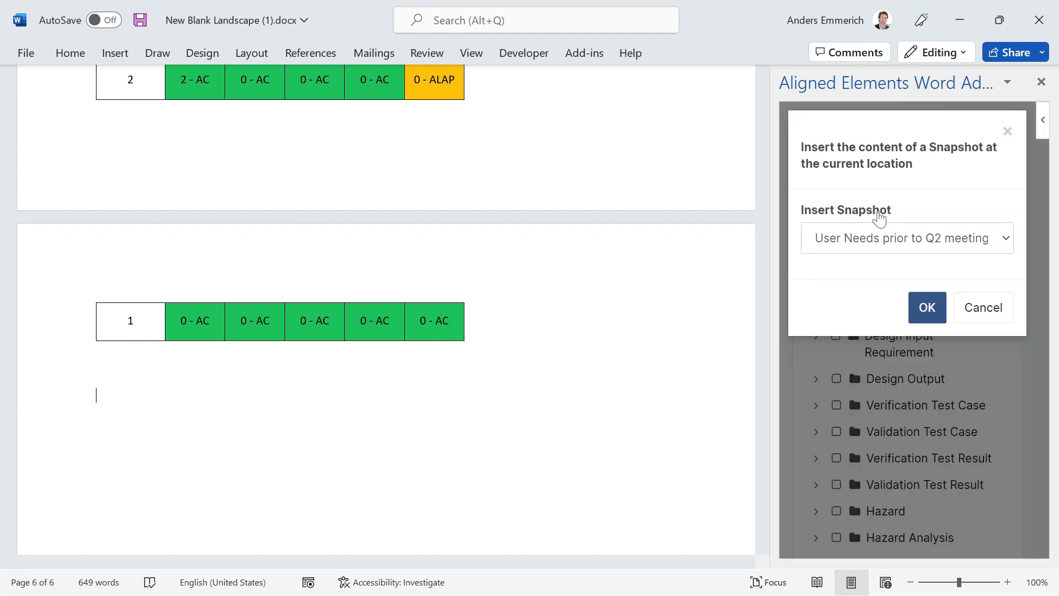
pyautogui.click(932, 306)
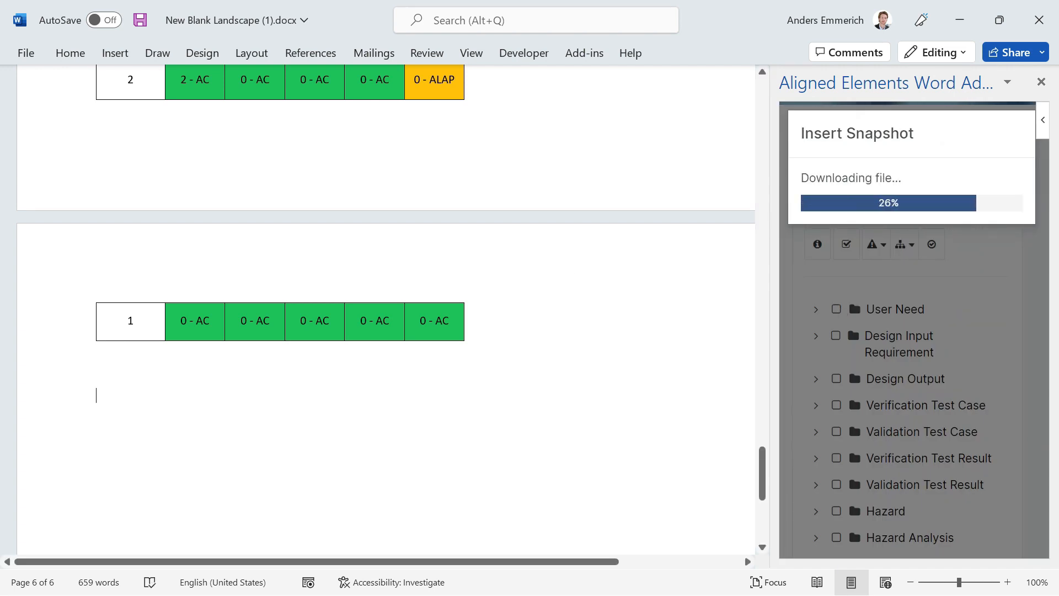